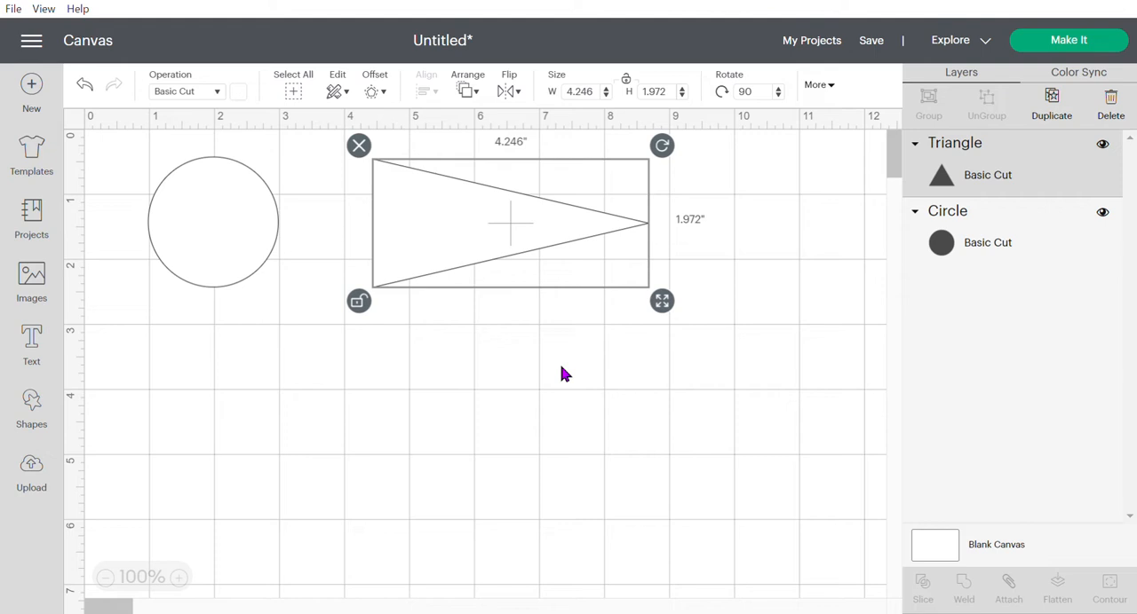
- Move the triangle closer to the circle, preview how the two separate shapes lay out on the cutting mat, and return to the canvas
left_click_drag(441, 233, 376, 235)
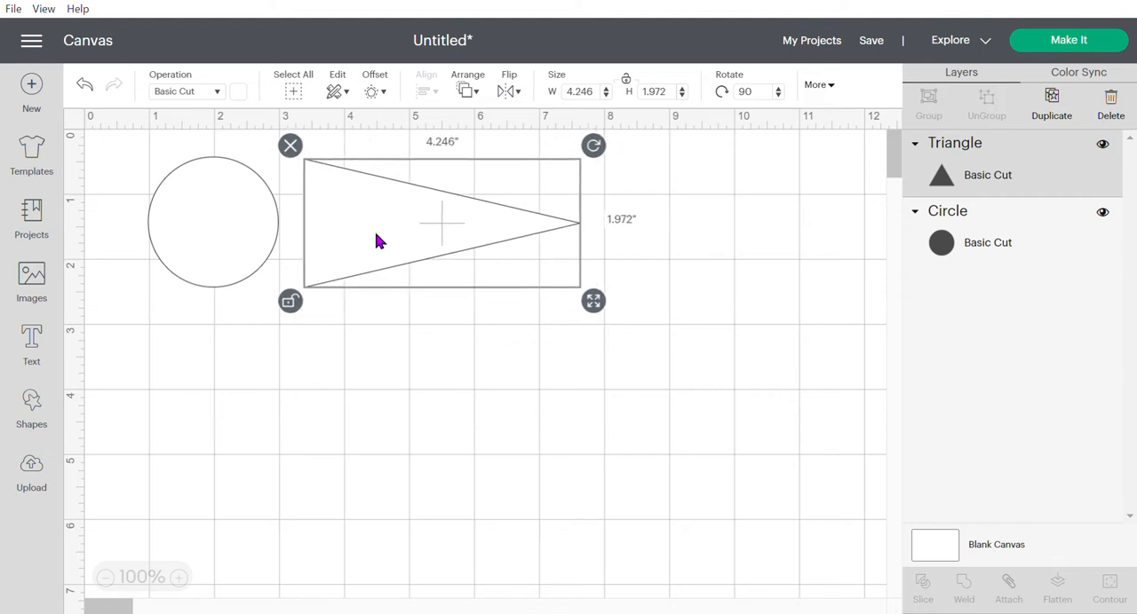
left_click(1120, 46)
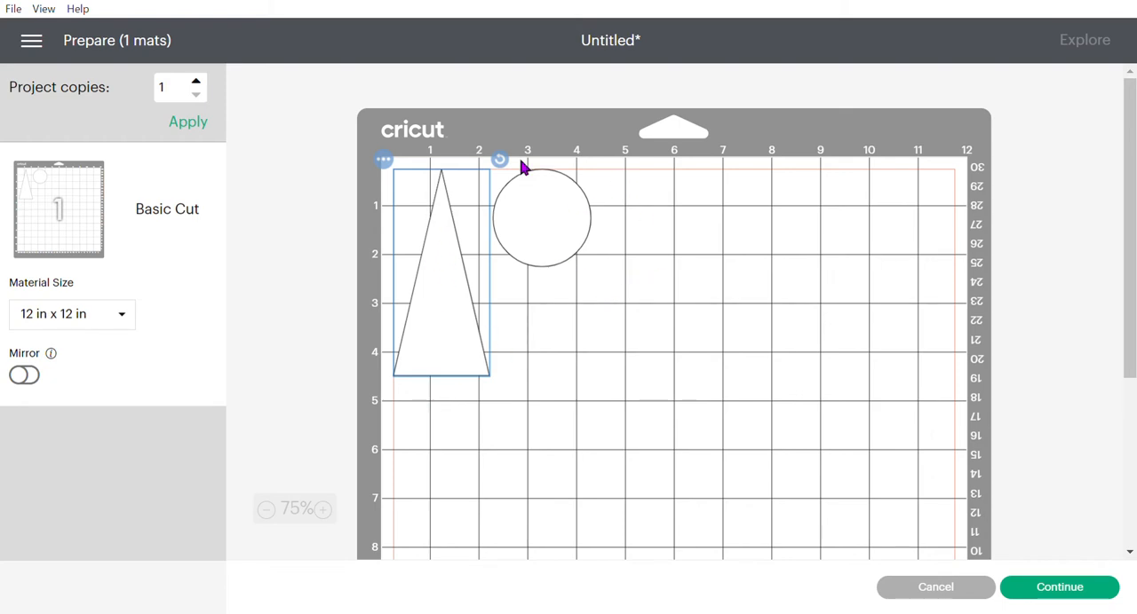
left_click(965, 589)
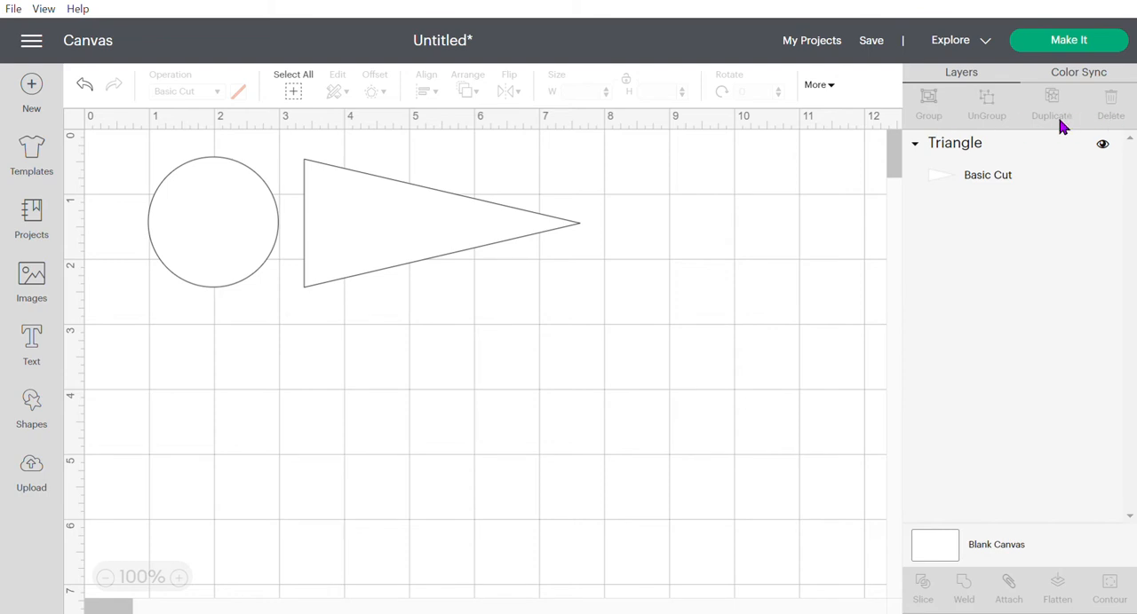
- Overlap the circle with the triangle's base to form a teardrop outline and group the two shapes
left_click_drag(379, 218, 360, 233)
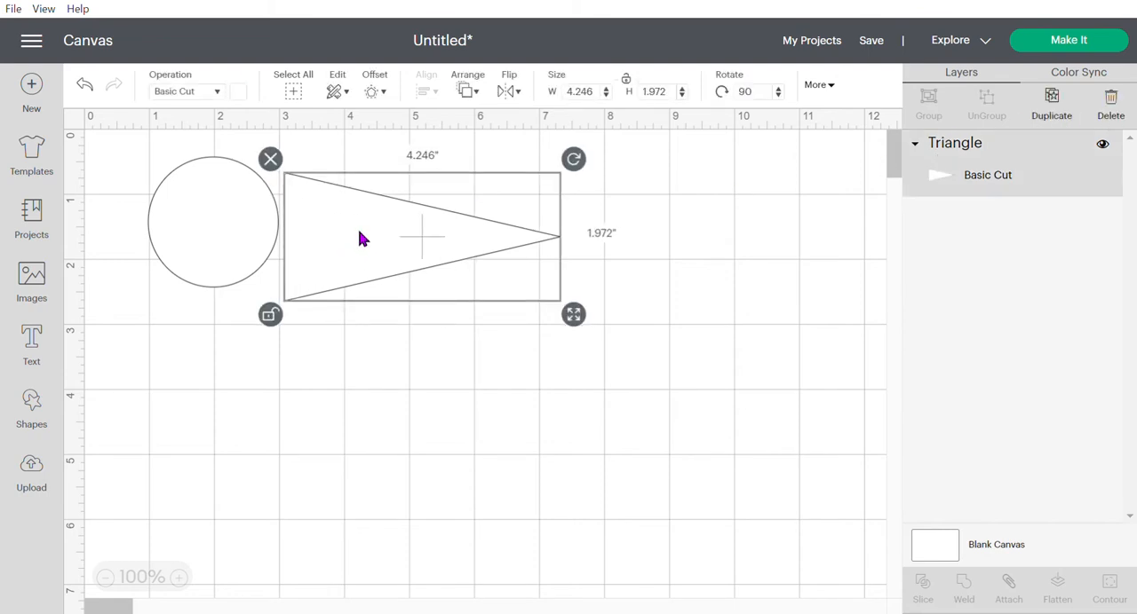
left_click_drag(202, 214, 262, 232)
left_click_drag(146, 166, 710, 351)
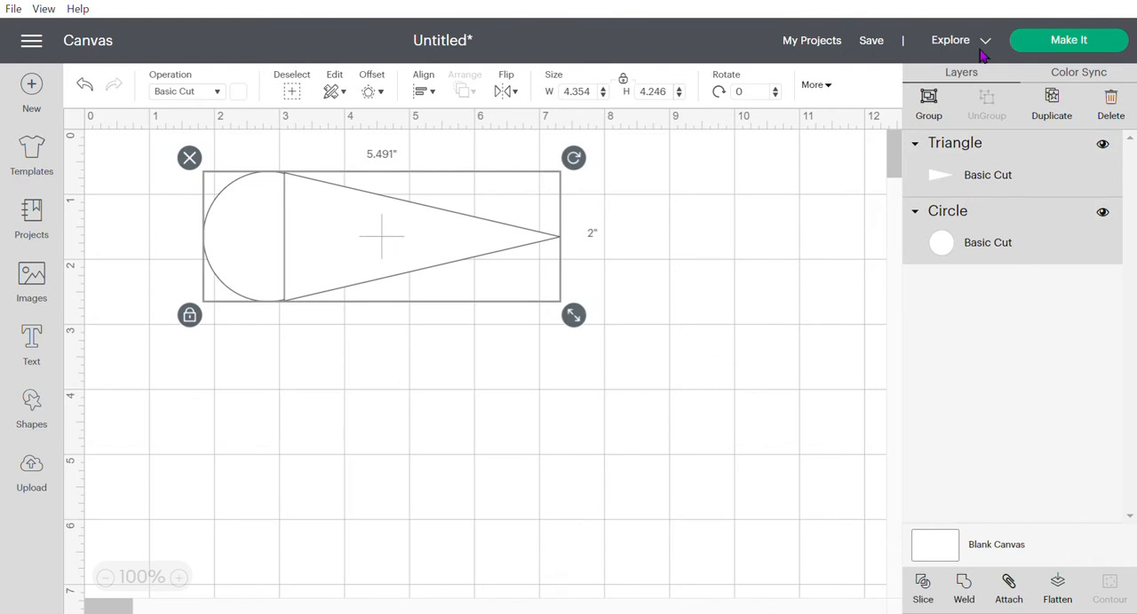
left_click(939, 111)
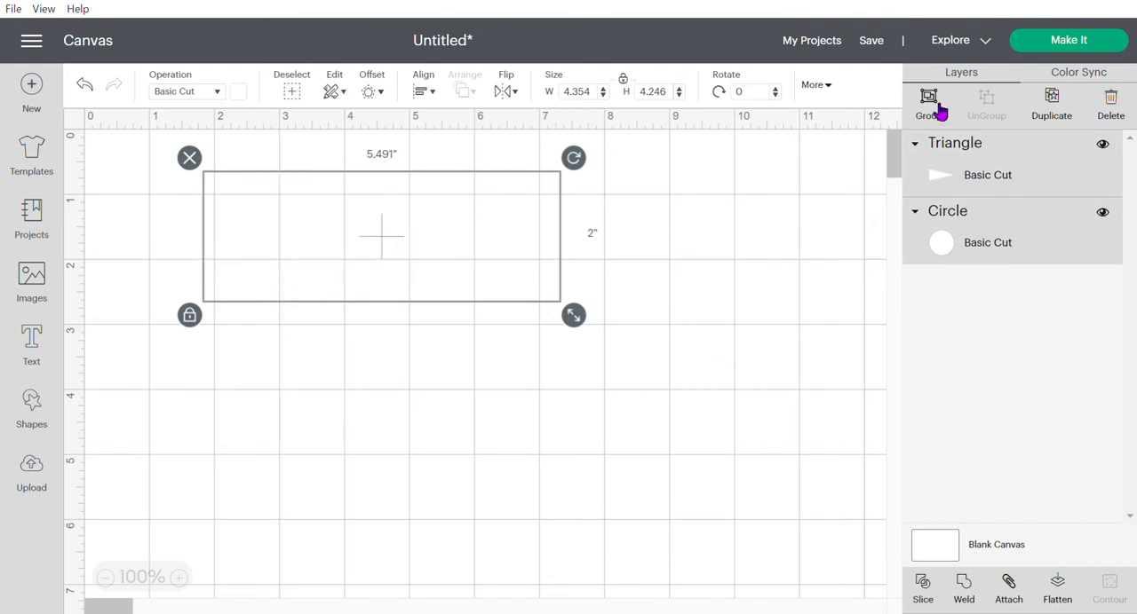
left_click(708, 325)
- Move the grouped teardrop slightly lower on the canvas as one object and deselect it
left_click_drag(327, 224, 397, 284)
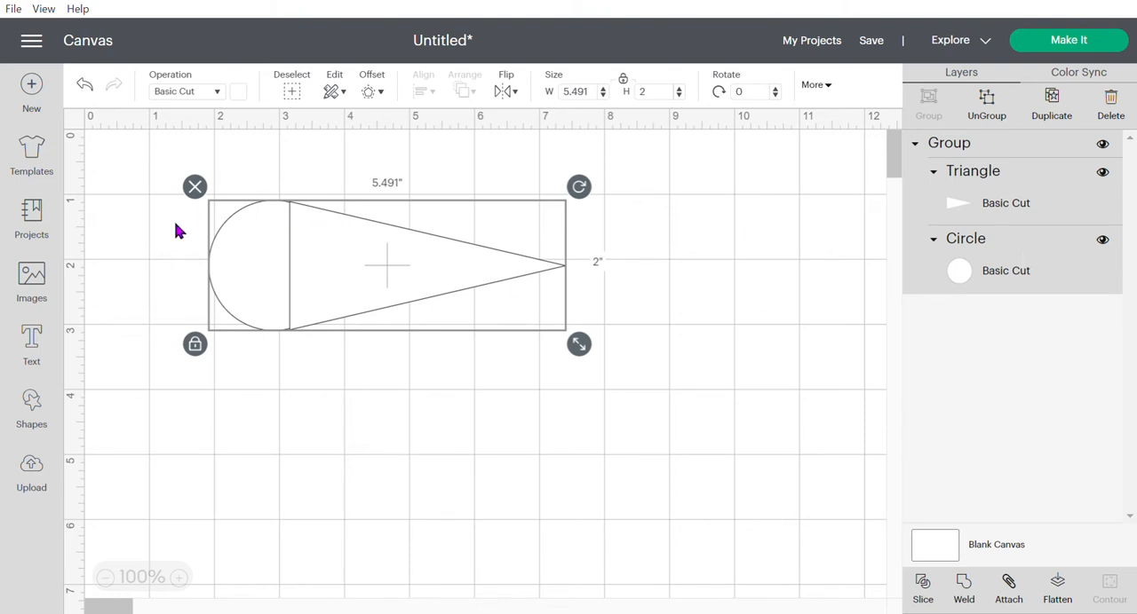
mouse_move(382, 263)
left_mouse_down()
mouse_move(592, 421)
mouse_move(505, 347)
mouse_move(364, 259)
left_mouse_up()
left_click(746, 364)
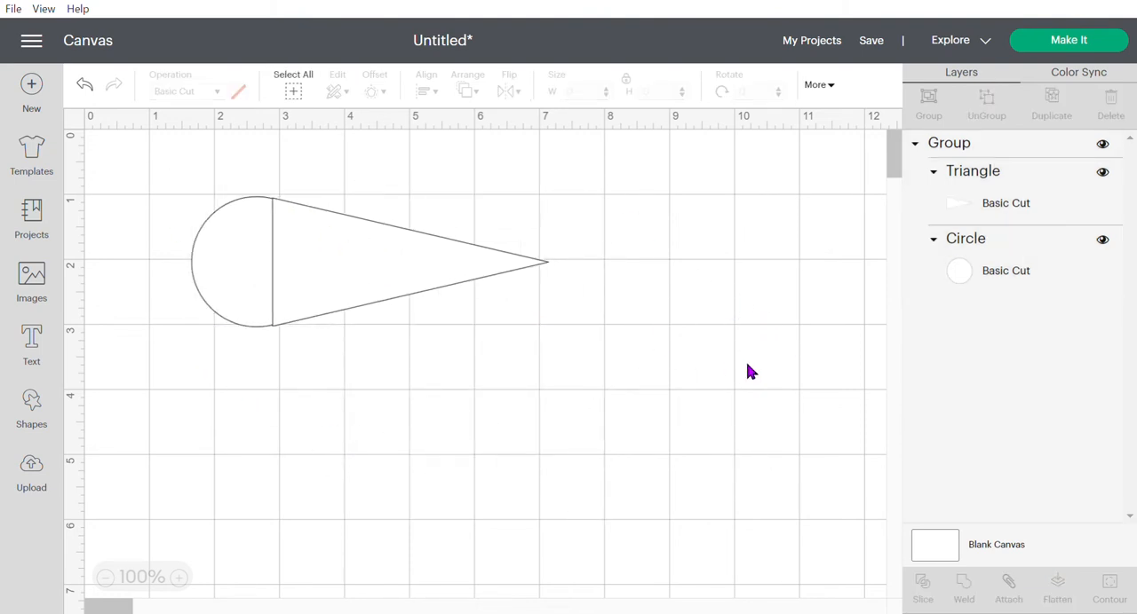
- Preview how the grouped triangle and circle are arranged on the cutting mat, and return to the canvas
left_click(378, 278)
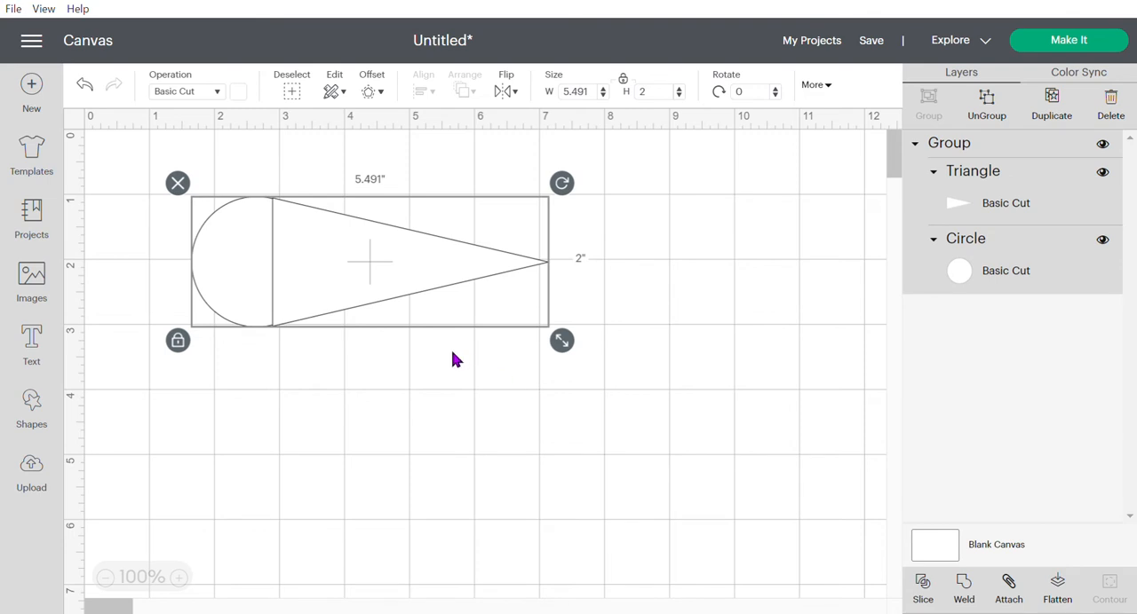
left_click(445, 440)
left_click(345, 276)
left_click(1114, 41)
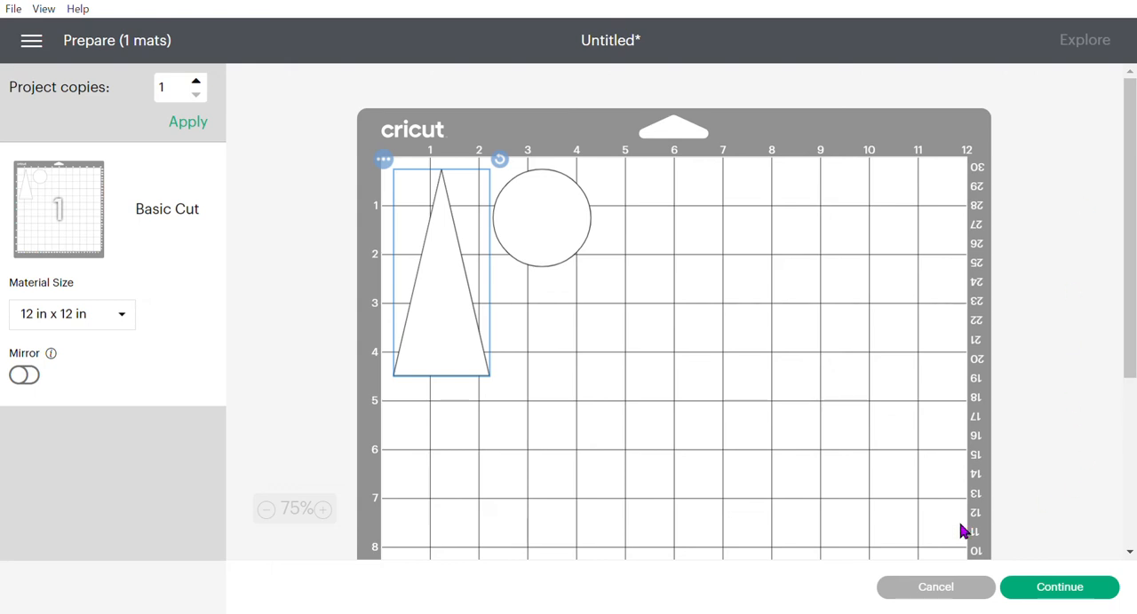
left_click(938, 600)
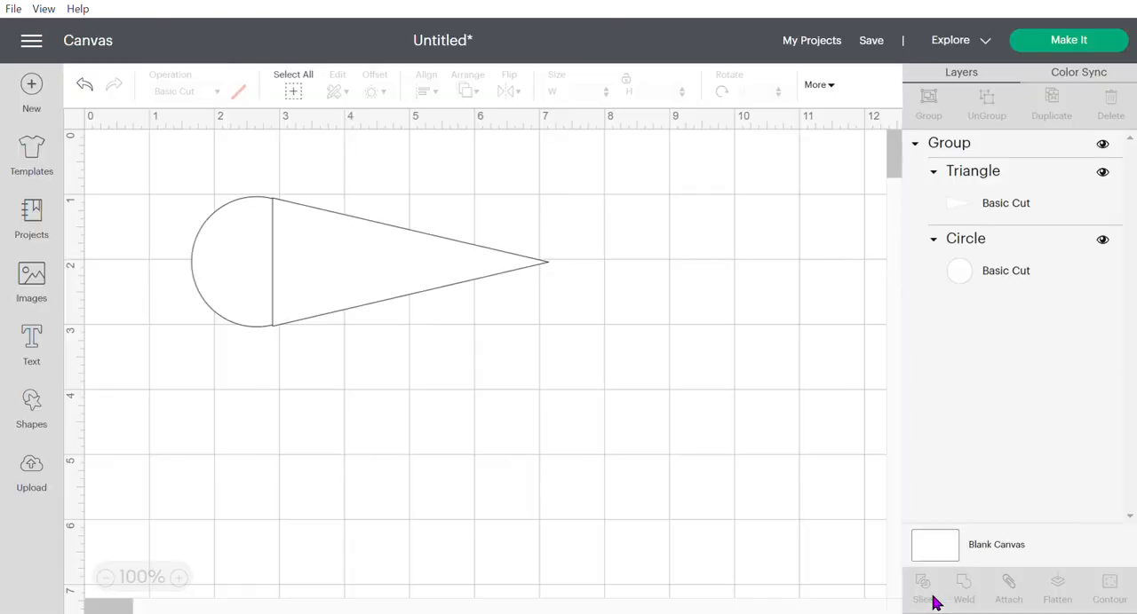
- Duplicate the grouped teardrop and separate the two, one near the canvas's upper edge and the other well below it
left_click(374, 275)
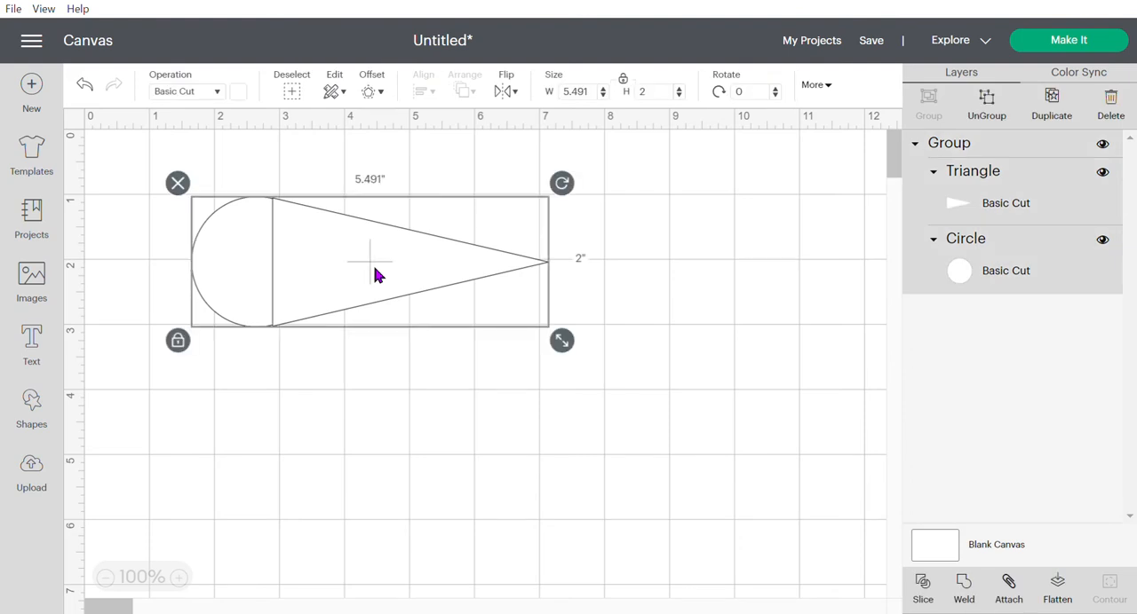
key("ctrl+d")
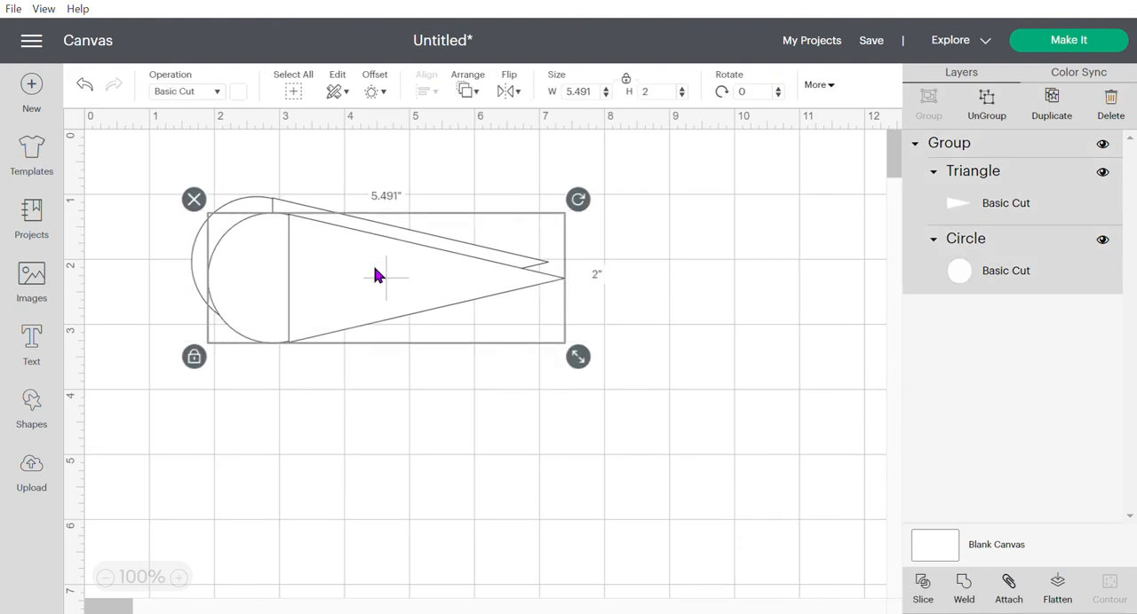
left_click_drag(374, 275, 343, 411)
left_click_drag(334, 273, 372, 589)
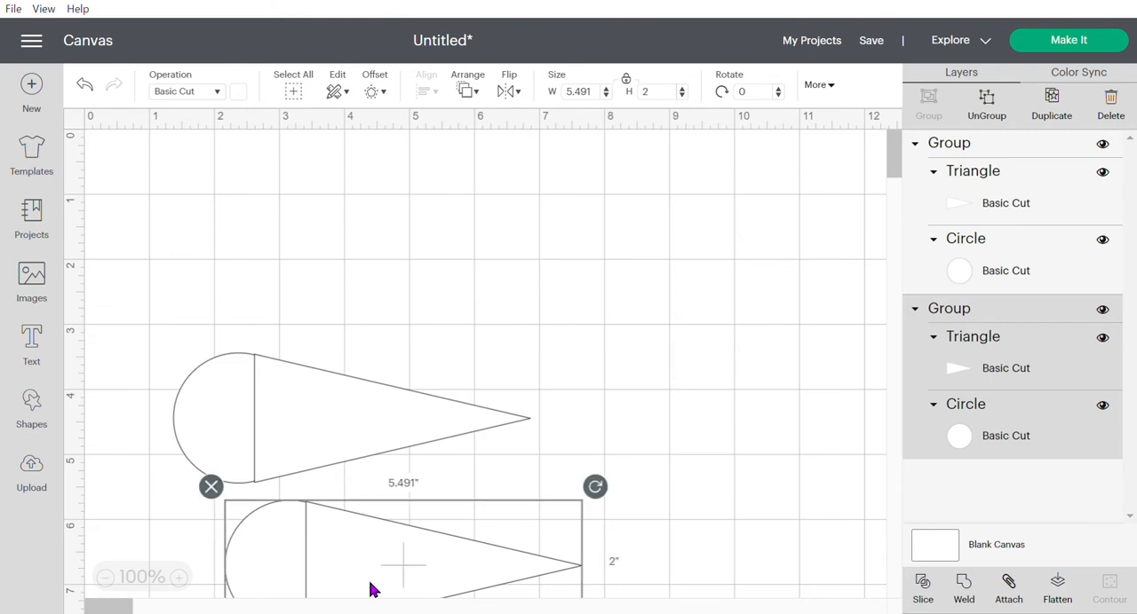
left_click_drag(331, 403, 313, 214)
- Ungroup the upper teardrop into its triangle and circle and check that they select separately
left_click(989, 107)
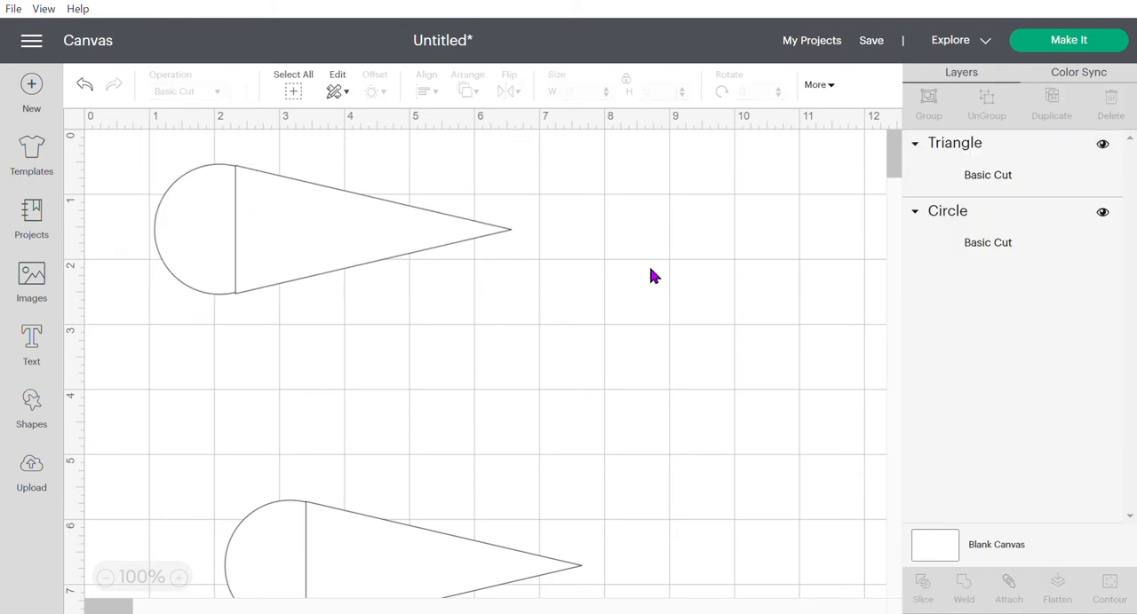
left_click(345, 250)
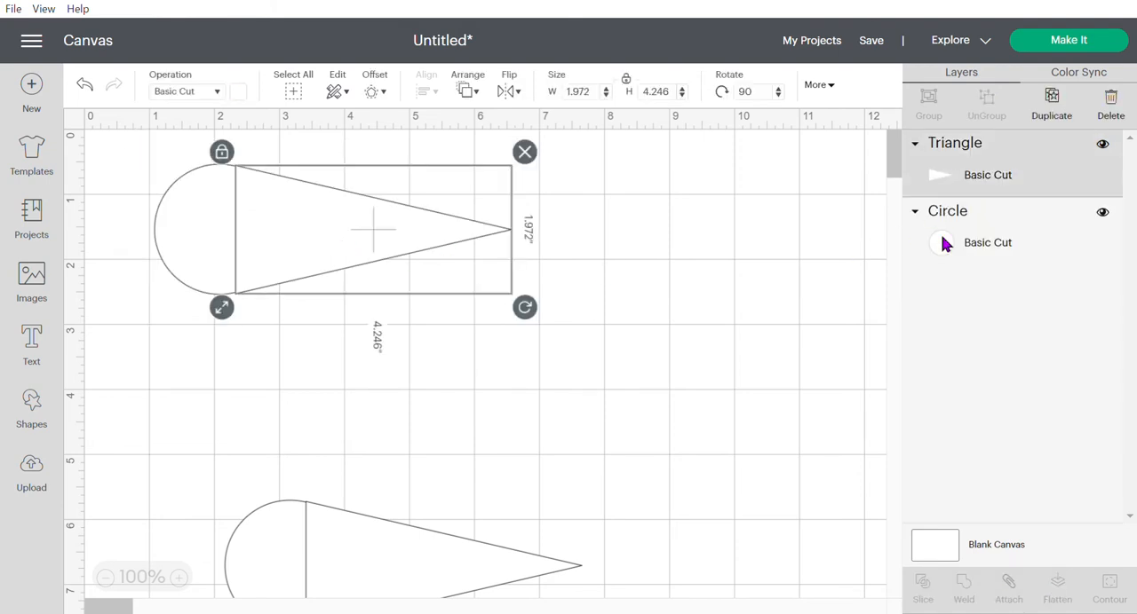
left_click(670, 434)
left_click_drag(115, 164, 460, 387)
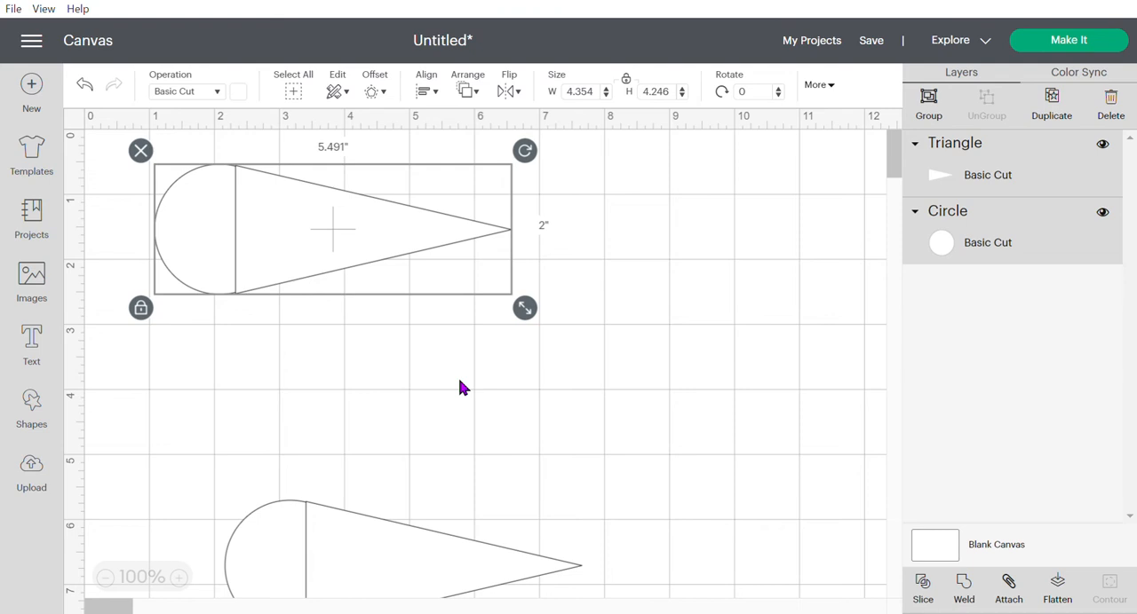
- Bring the upper teardrop's circle in front of its triangle using the arrange options
left_click(329, 256)
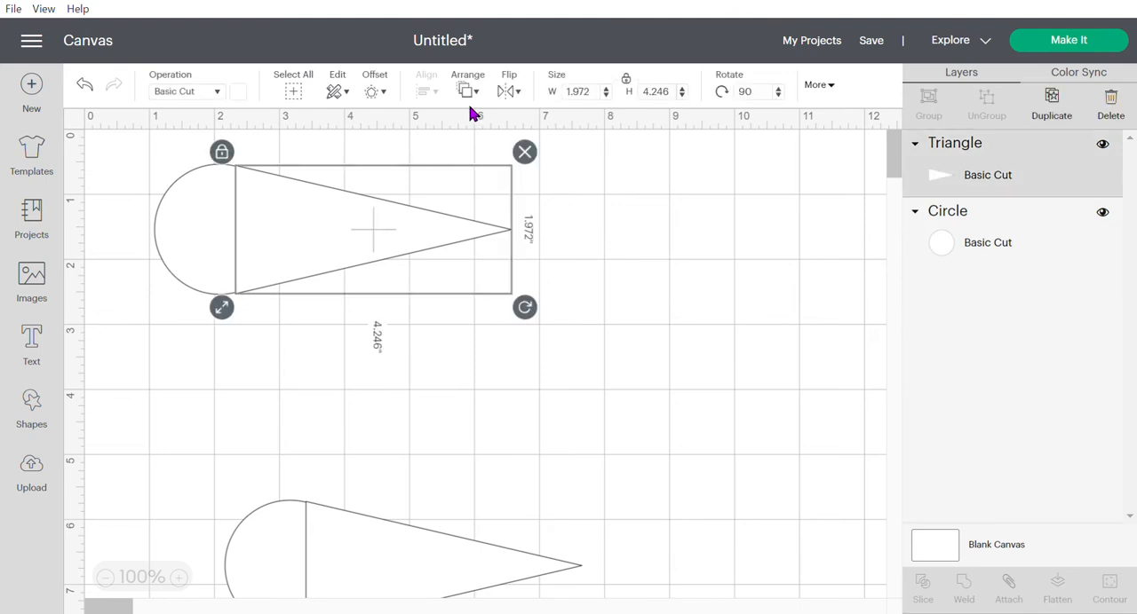
left_click(480, 96)
left_click(212, 395)
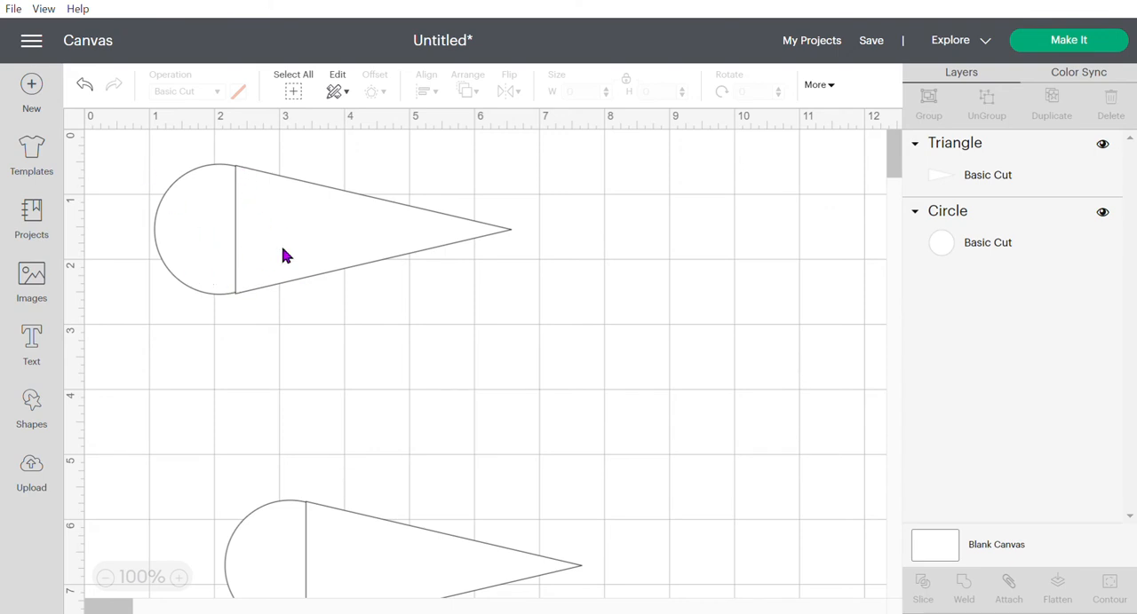
left_click(184, 206)
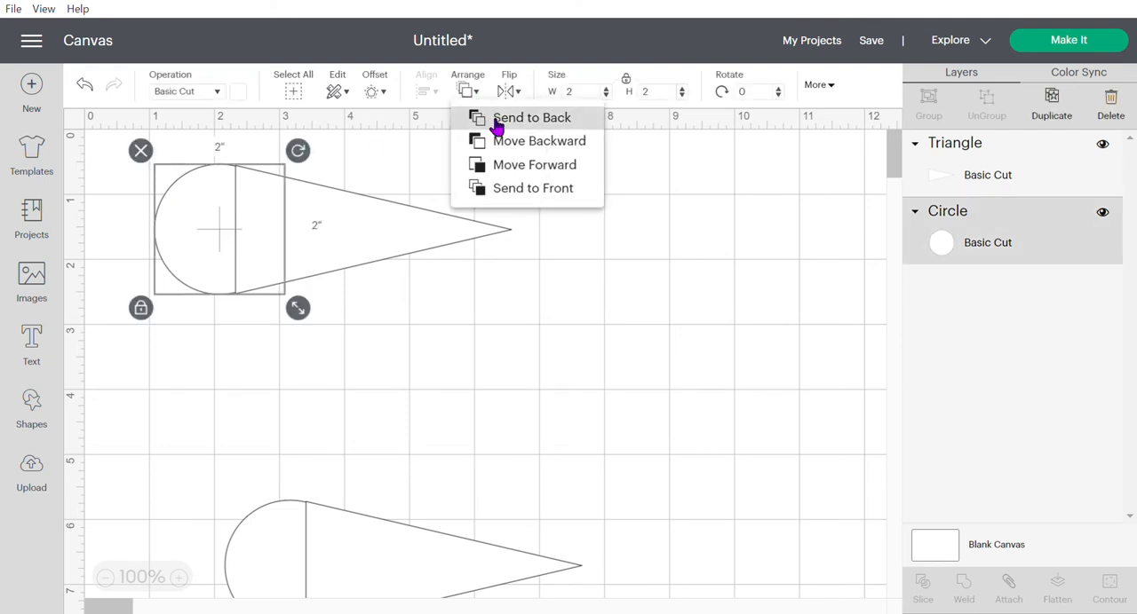
left_click(502, 181)
left_click(535, 292)
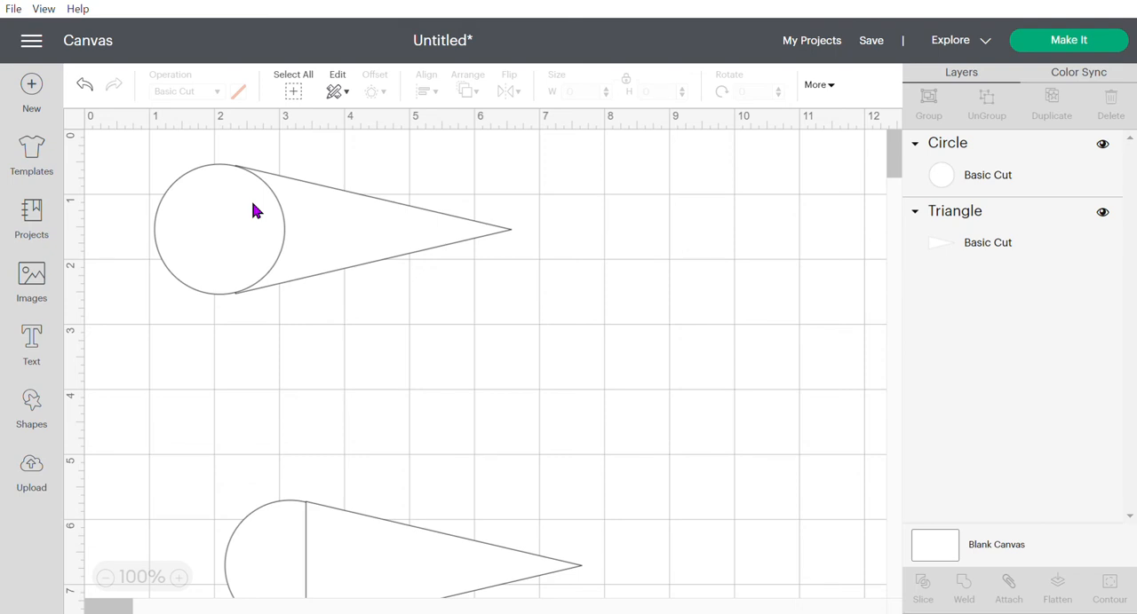
- Attach the upper circle and triangle to each other
left_click_drag(145, 154, 583, 340)
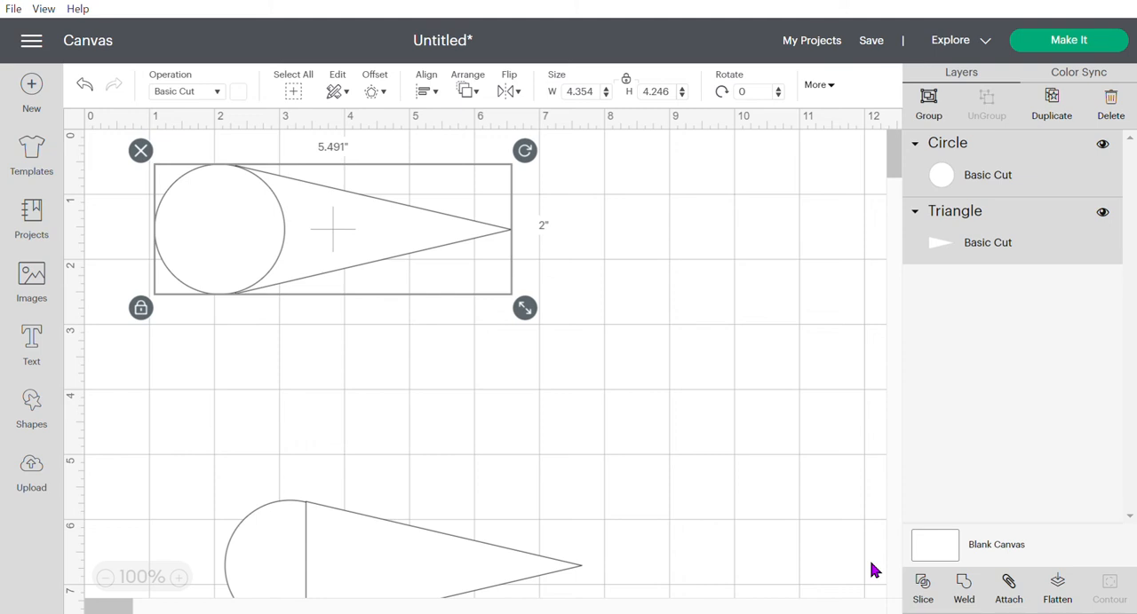
left_click(1010, 590)
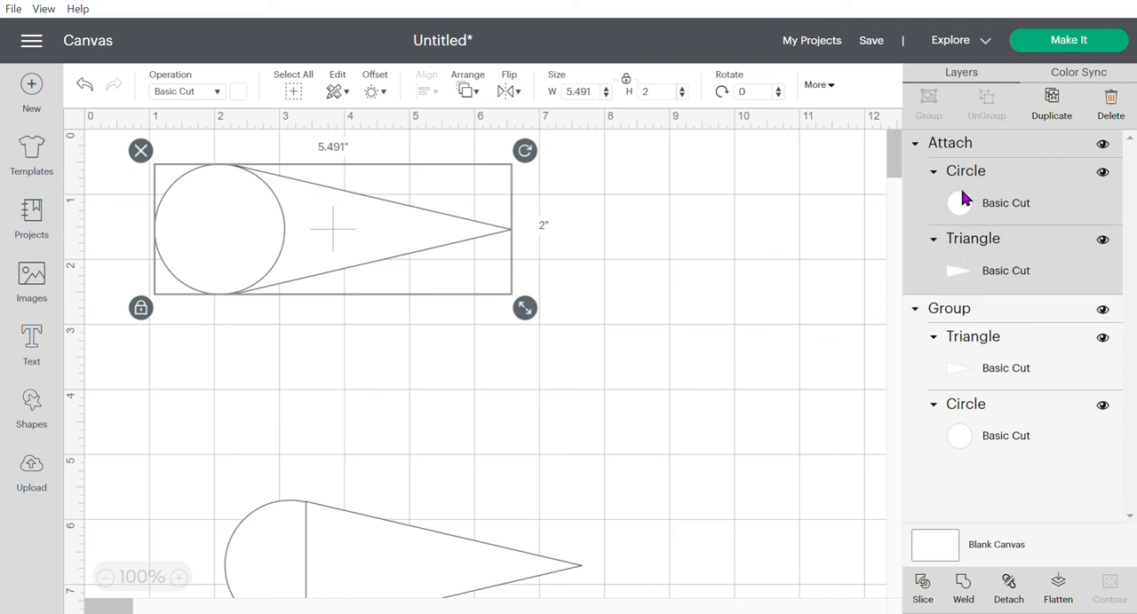
- Preview the cutting mat, move the loose triangle and circle away from the attached teardrop, and return to the canvas
left_click(1119, 44)
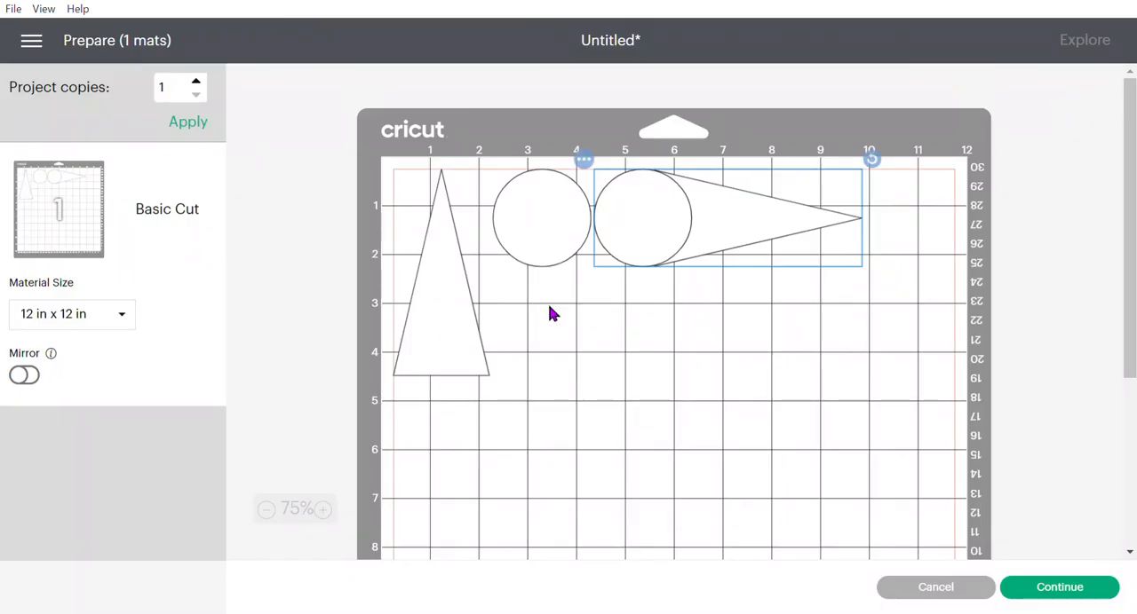
left_click_drag(461, 308, 446, 462)
left_click_drag(536, 237, 514, 494)
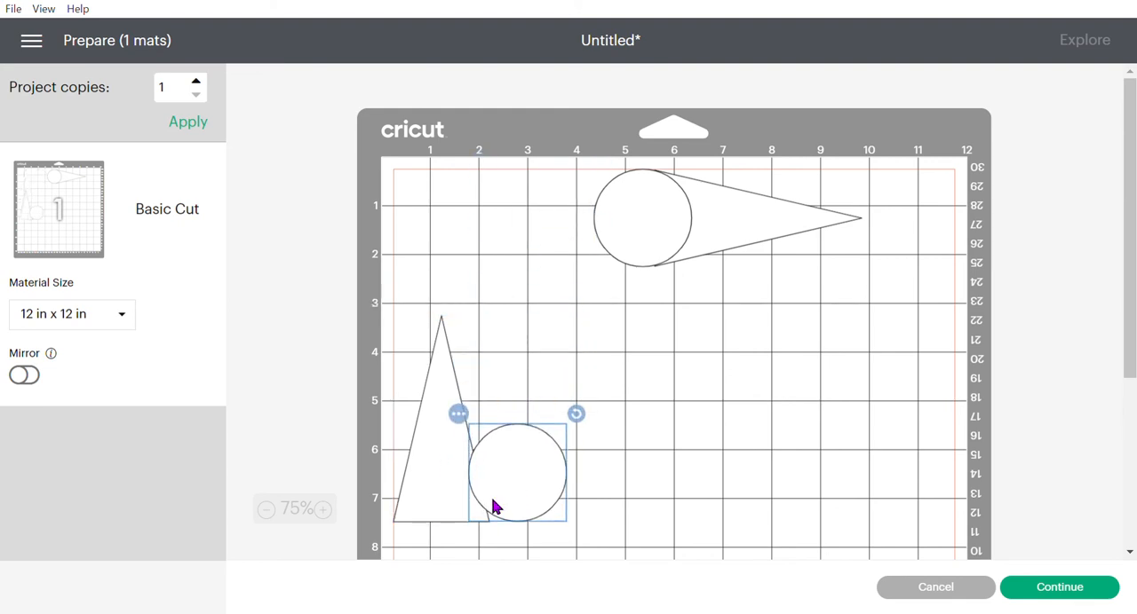
left_click(774, 204)
mouse_move(774, 203)
left_mouse_down()
mouse_move(745, 226)
mouse_move(819, 263)
mouse_move(876, 243)
mouse_move(604, 188)
mouse_move(680, 204)
mouse_move(769, 189)
left_mouse_up()
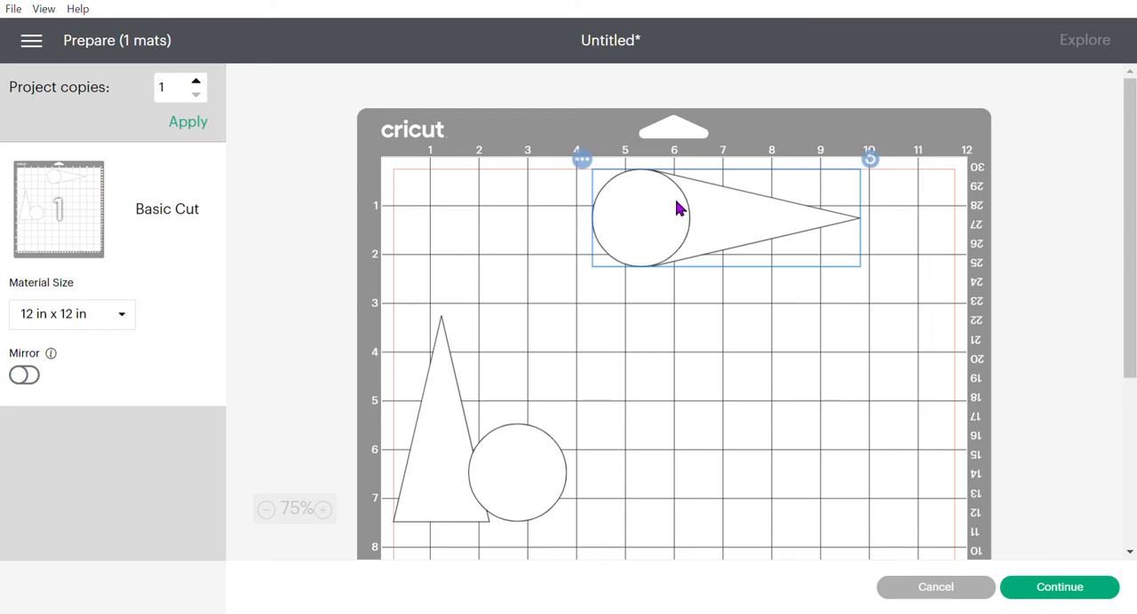
left_click(970, 588)
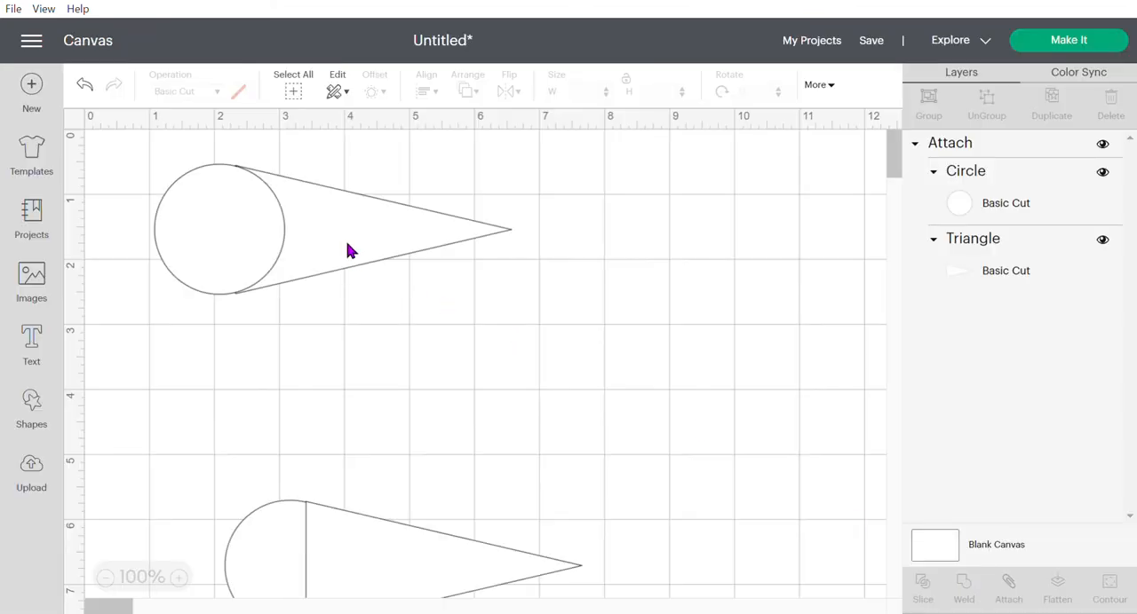
- Move the attached teardrop down beside the grouped one, and paste a copy of the grouped teardrop near the canvas's upper edge
left_click_drag(347, 248, 695, 569)
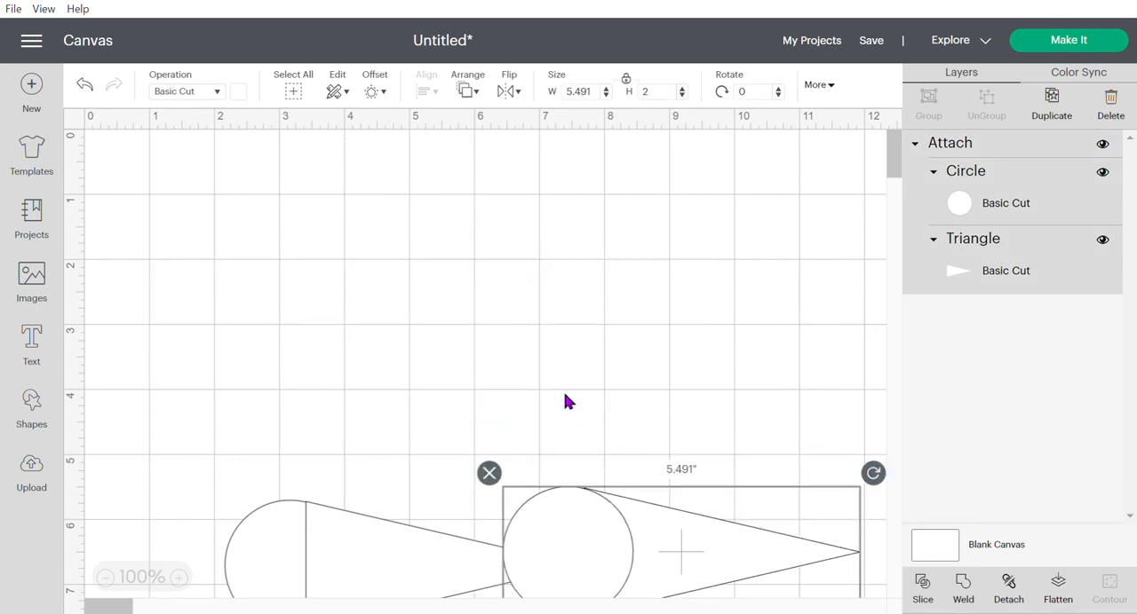
key("ctrl+v")
left_click_drag(402, 305, 389, 240)
left_click(391, 334)
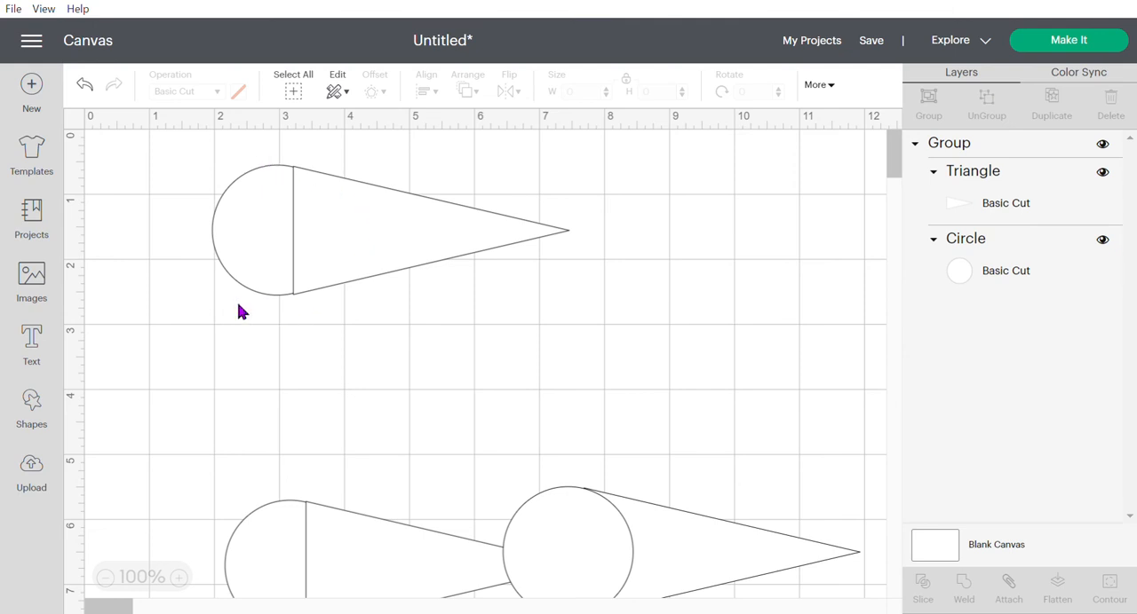
- Weld the triangle and circle of the upper grouped teardrop into a single shape
left_click(329, 247)
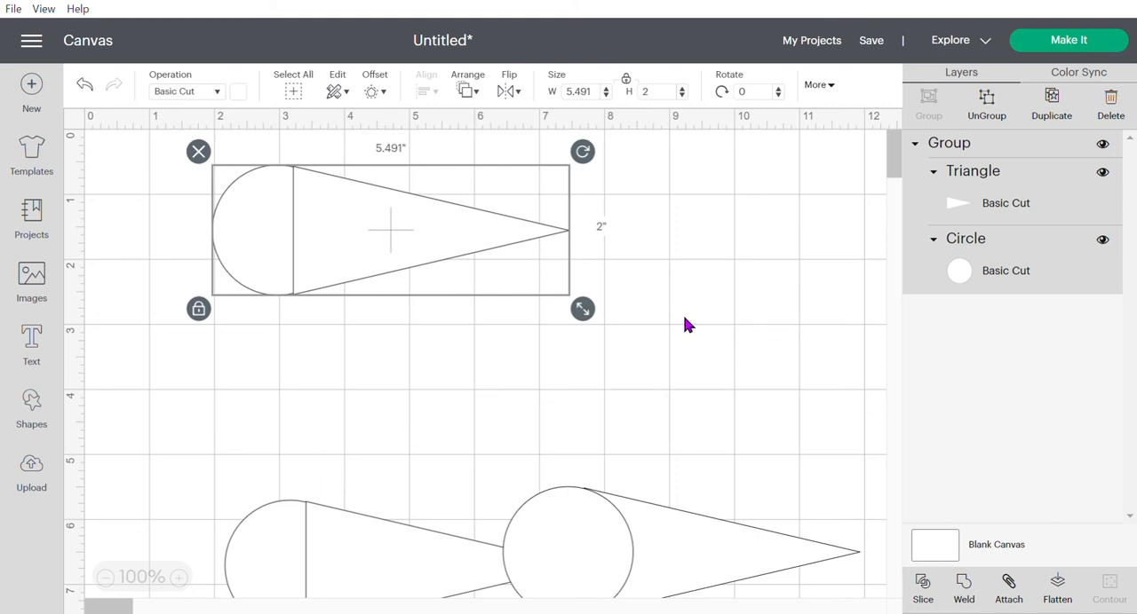
left_click(648, 533)
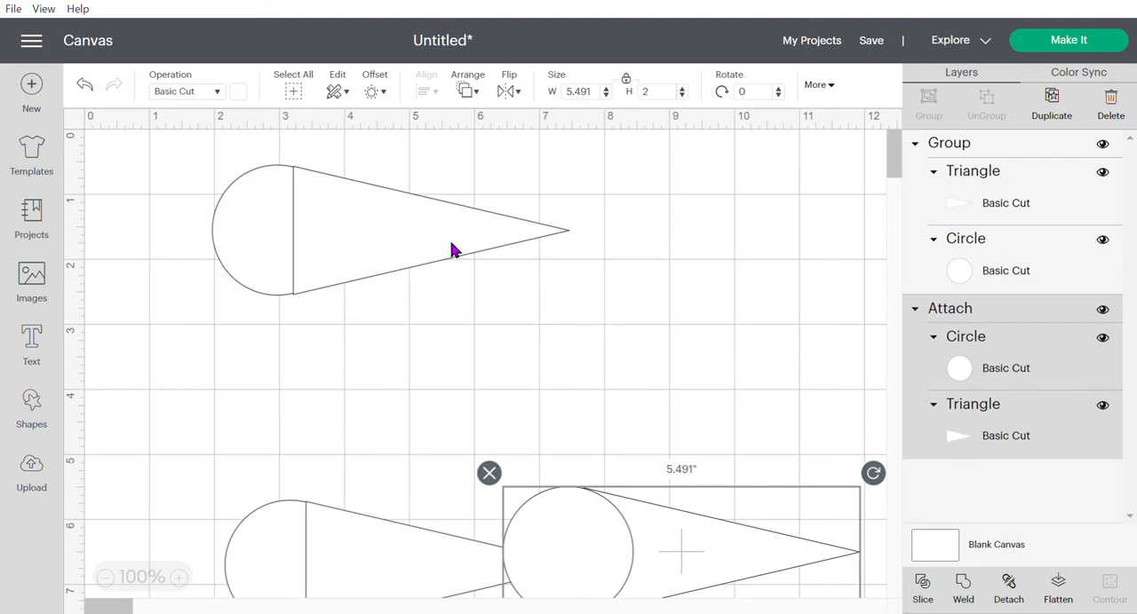
left_click(388, 222)
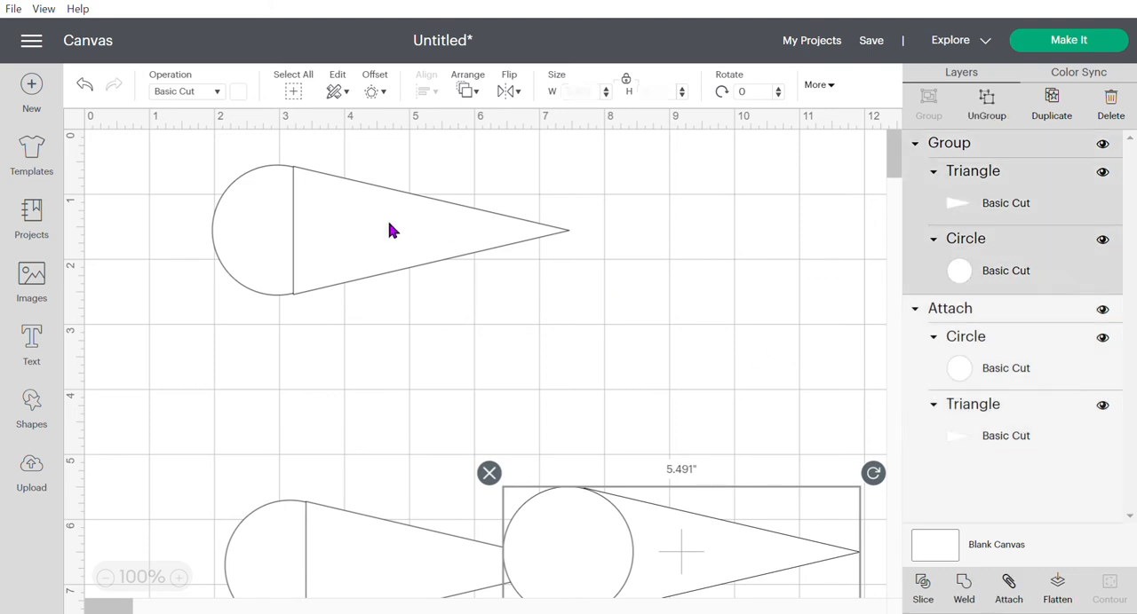
left_click(966, 593)
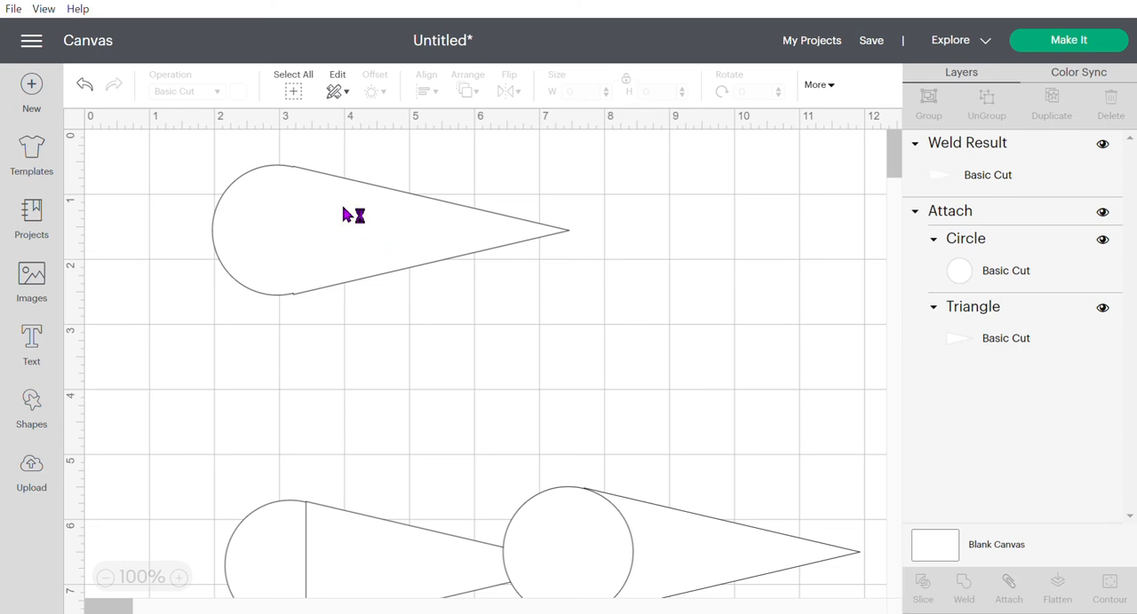
- Select the welded, attached and grouped teardrops in turn to compare their layer structures
left_click(347, 215)
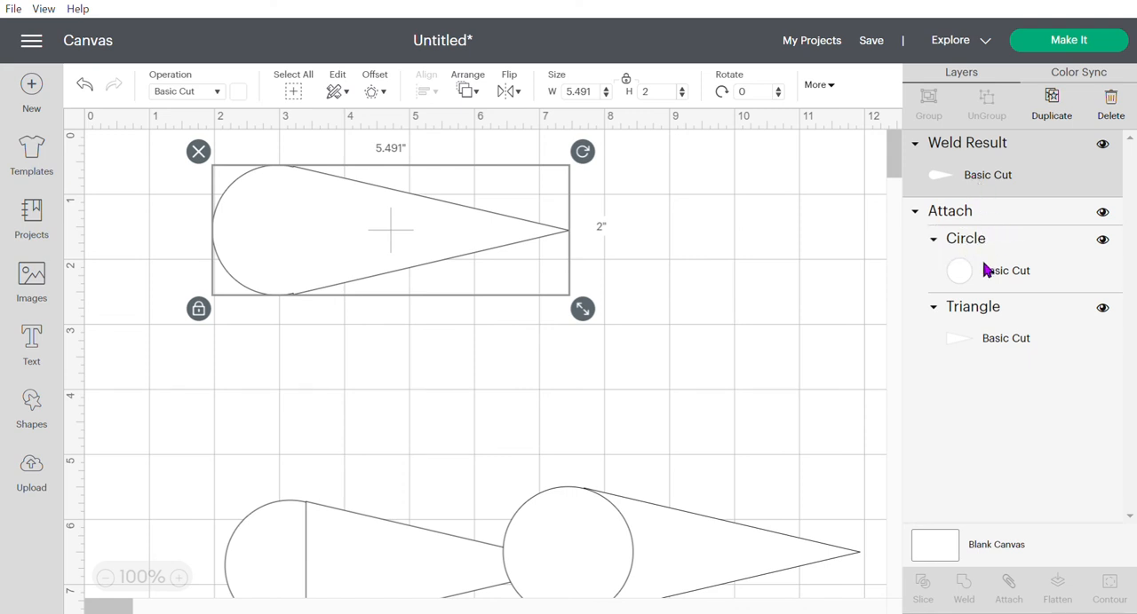
left_click(609, 543)
left_click(382, 545)
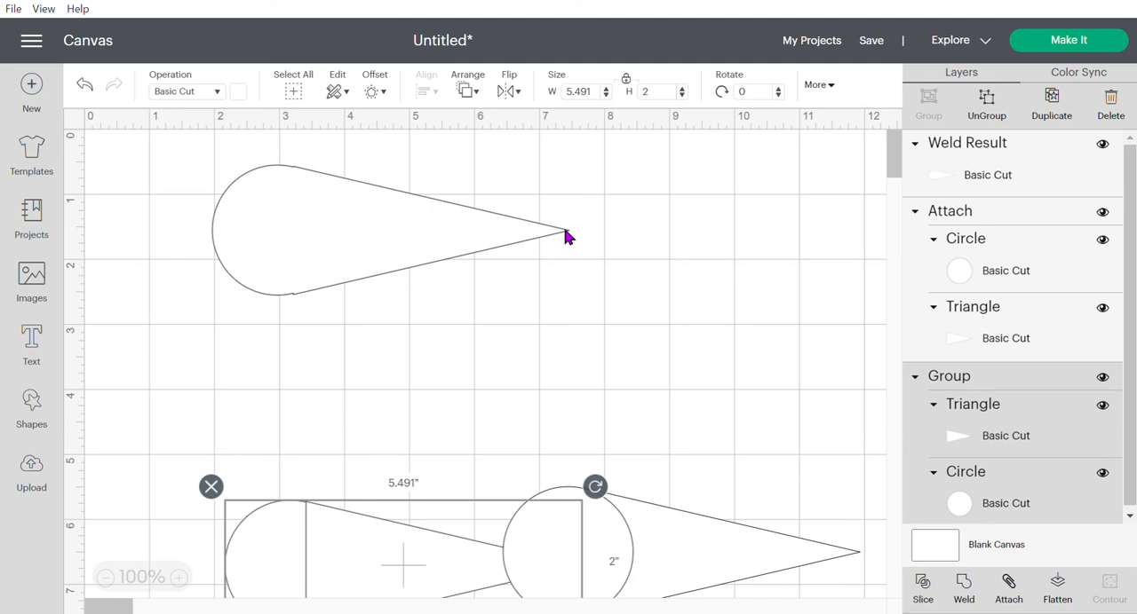
- Move the attached teardrop between the welded and grouped teardrops, aligned under the welded one, and select the welded teardrop
left_click_drag(645, 528, 352, 366)
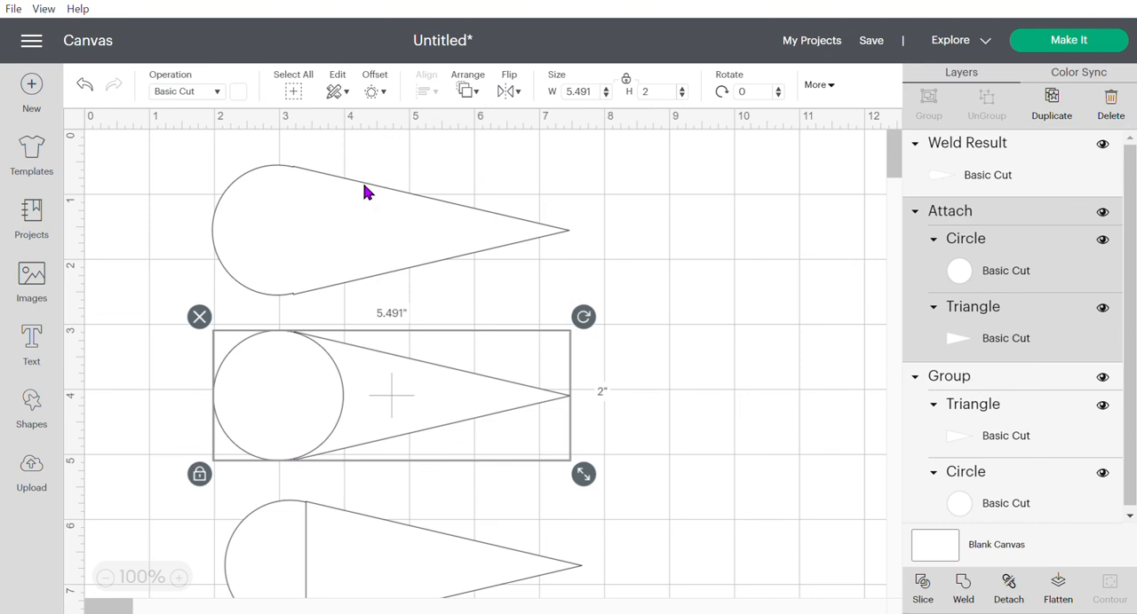
left_click(304, 222)
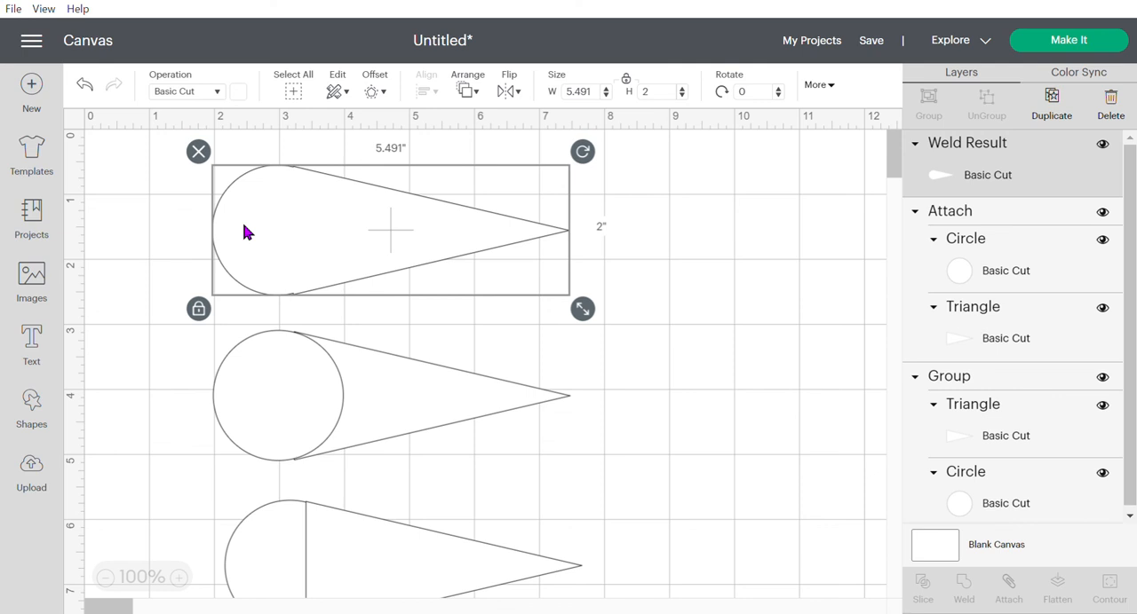
- Preview the cutting mat, move the welded teardrop down to about the 4-inch line, and move the attached teardrop to the mat's right edge
left_click(1119, 43)
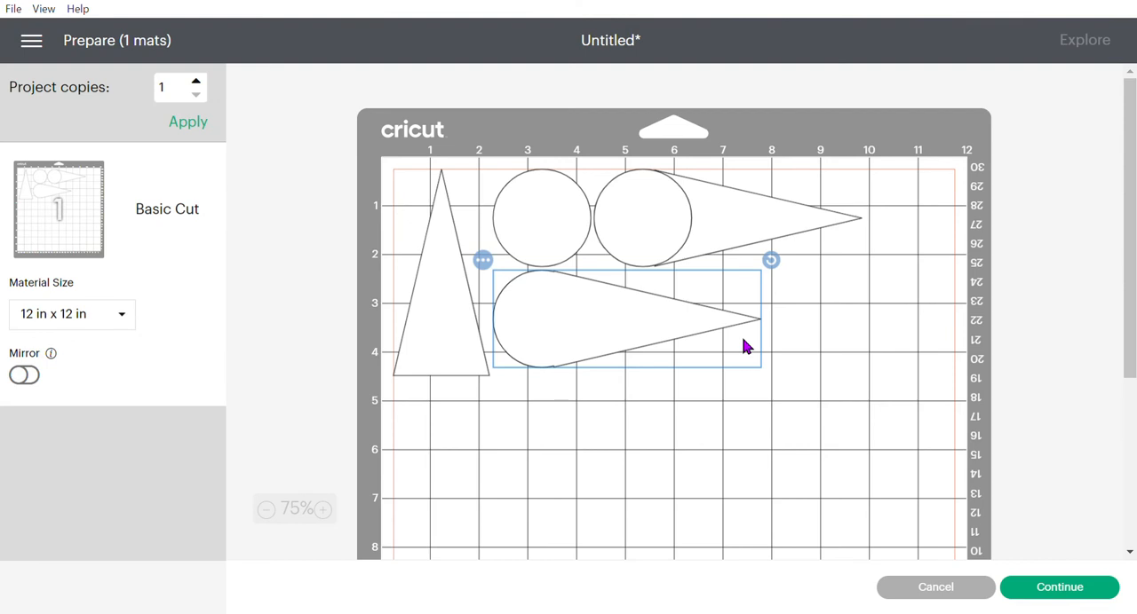
left_click_drag(615, 325, 686, 399)
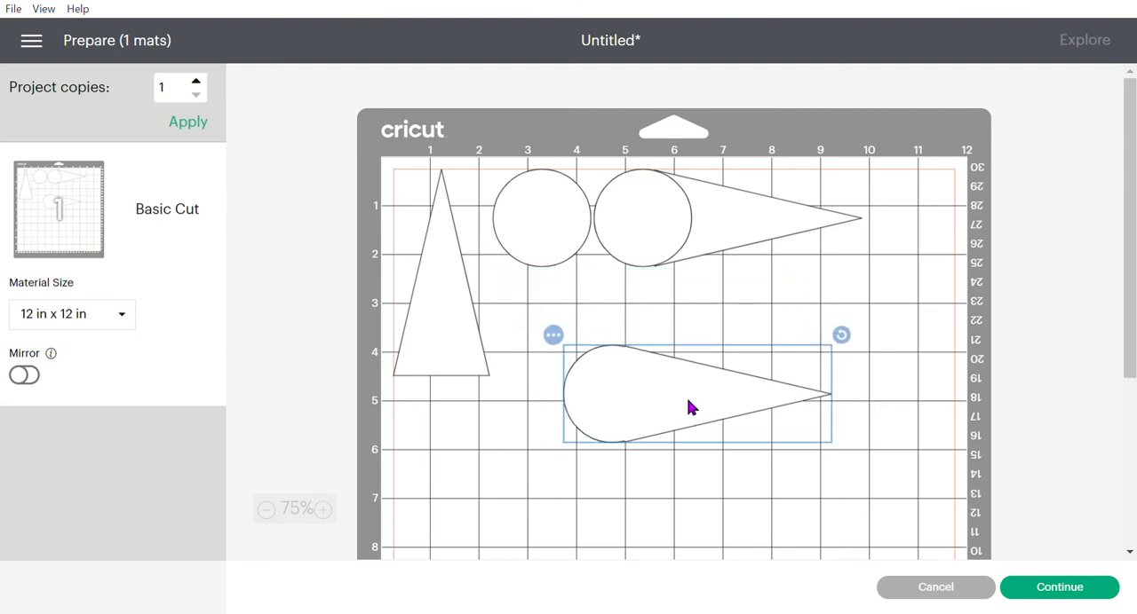
left_click_drag(714, 221, 791, 257)
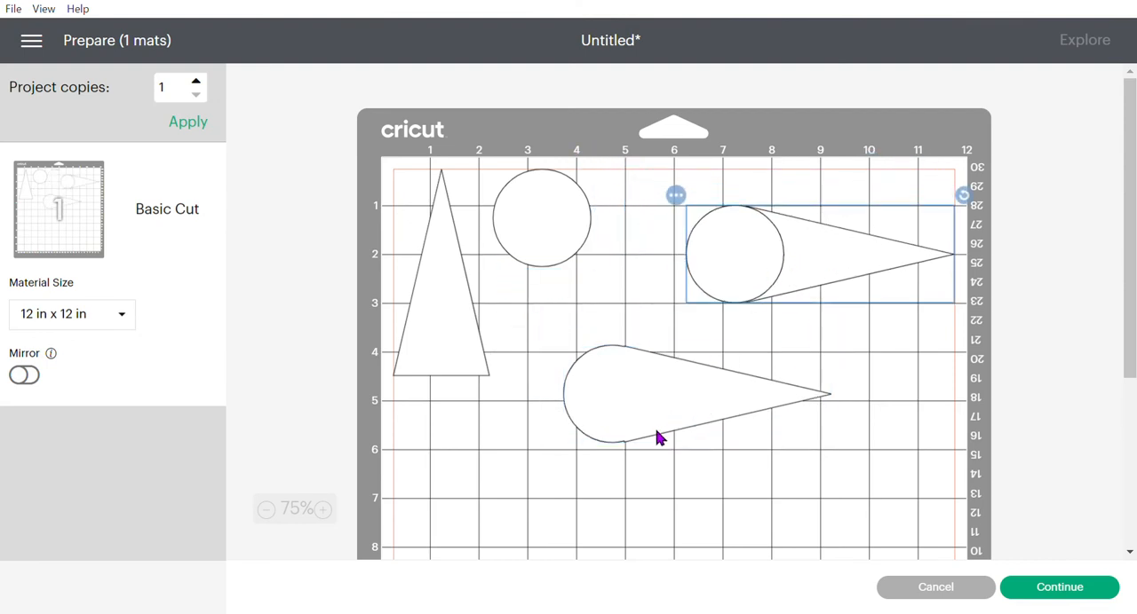
- Arrange the loose triangle and circle along the mat's left edge, with the circle directly beneath the triangle
left_click_drag(500, 188, 412, 446)
left_click_drag(456, 370, 451, 402)
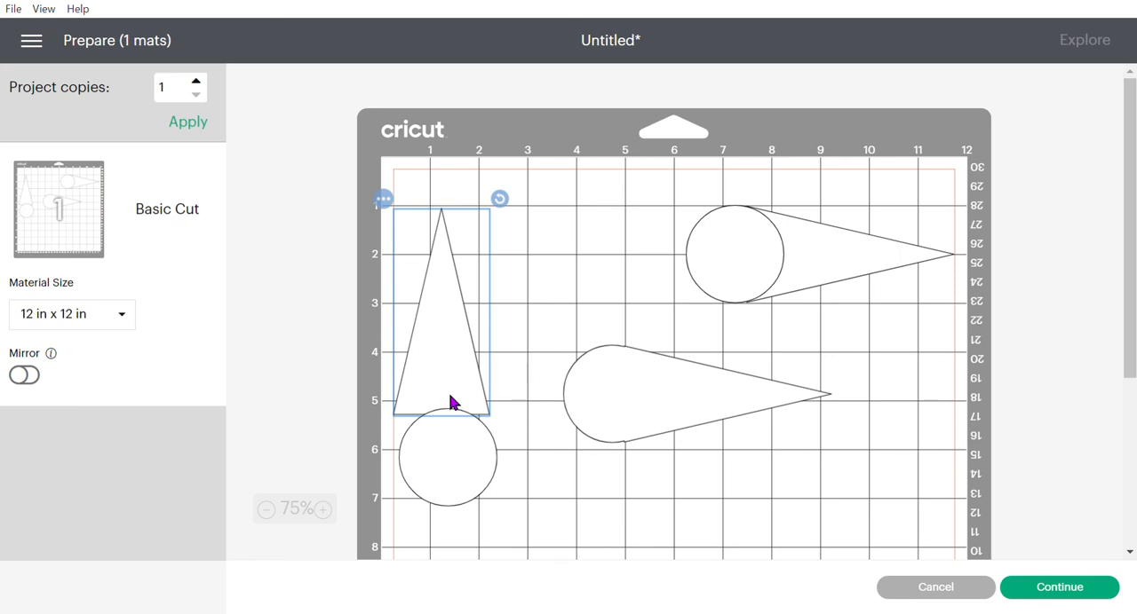
left_click_drag(451, 402, 459, 284)
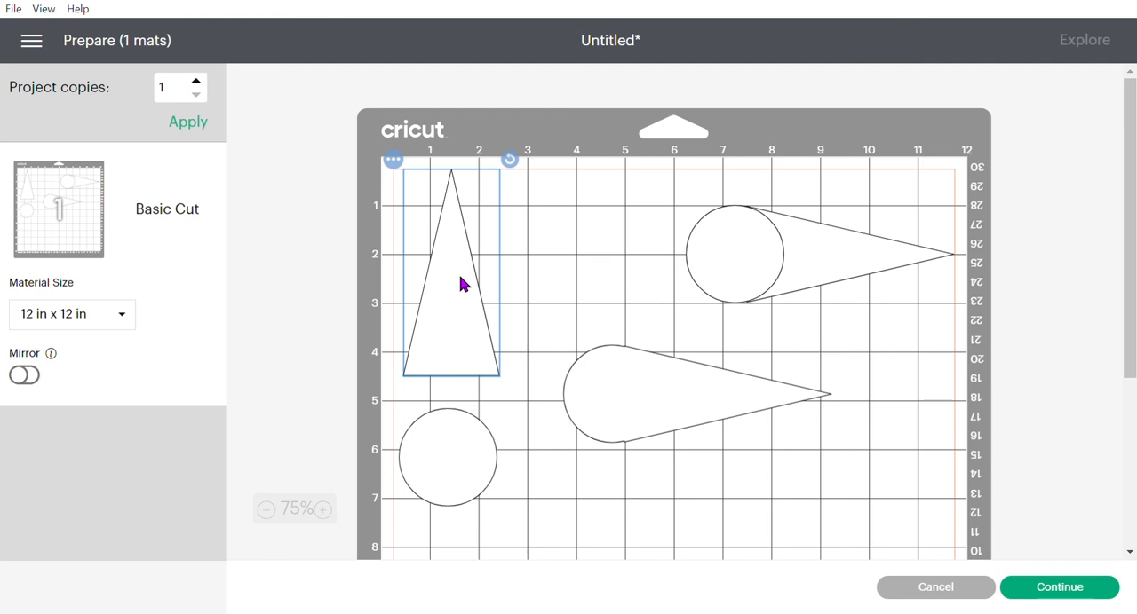
left_click_drag(460, 284, 436, 248)
left_click_drag(449, 469, 444, 447)
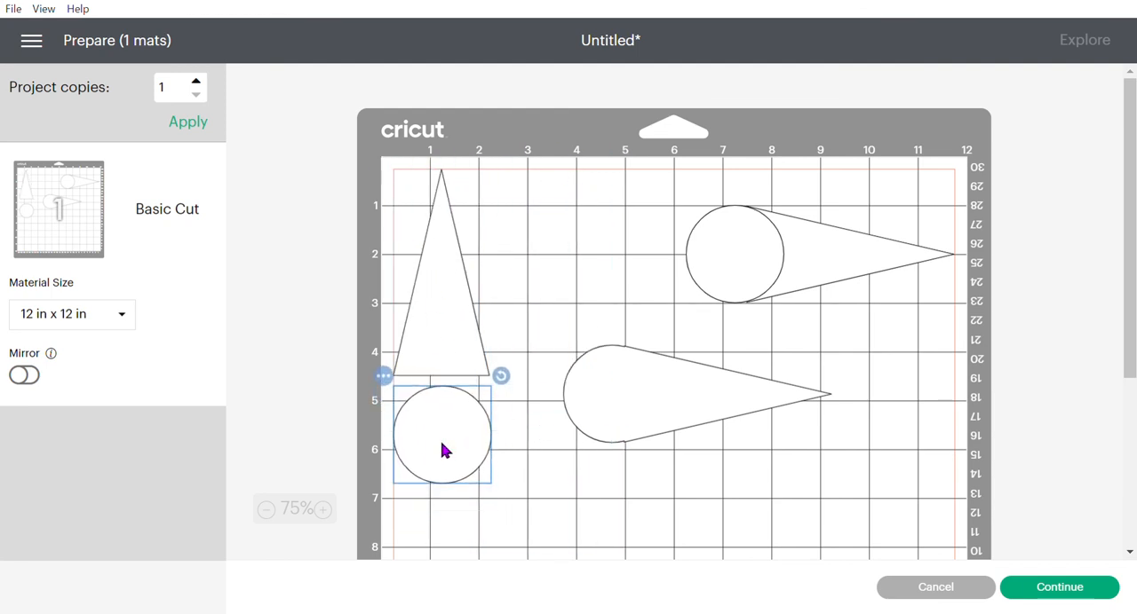
- Move the attached teardrop directly above the welded teardrop on the mat, and select the welded one for comparison
left_click(833, 249)
left_click_drag(833, 249, 702, 232)
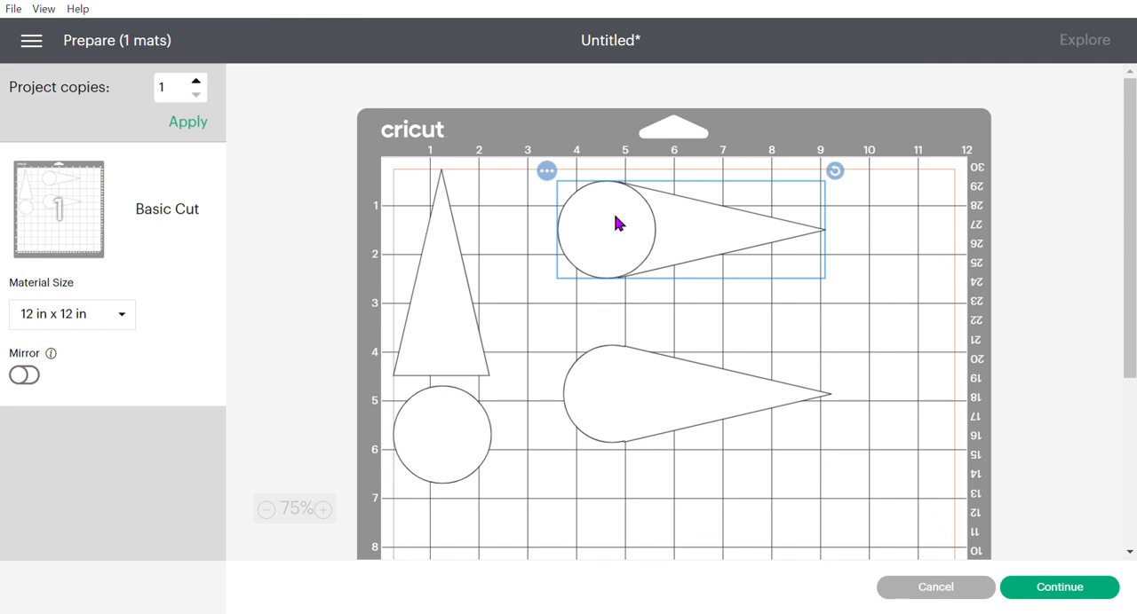
left_click(622, 411)
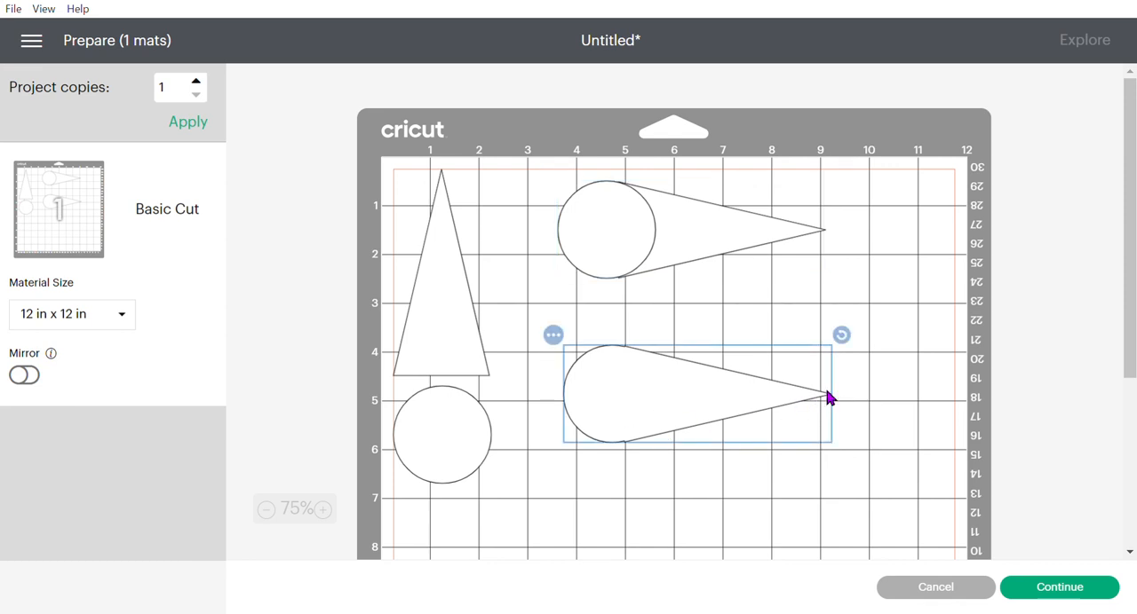